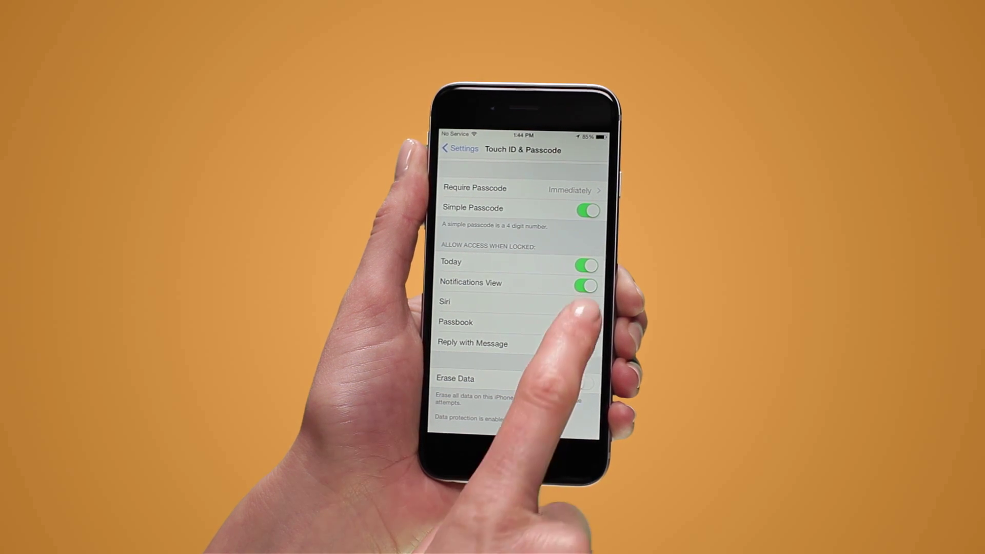
# Allow Siri access from the lock screen and turn Voice Dial off
pyautogui.click(584, 306)
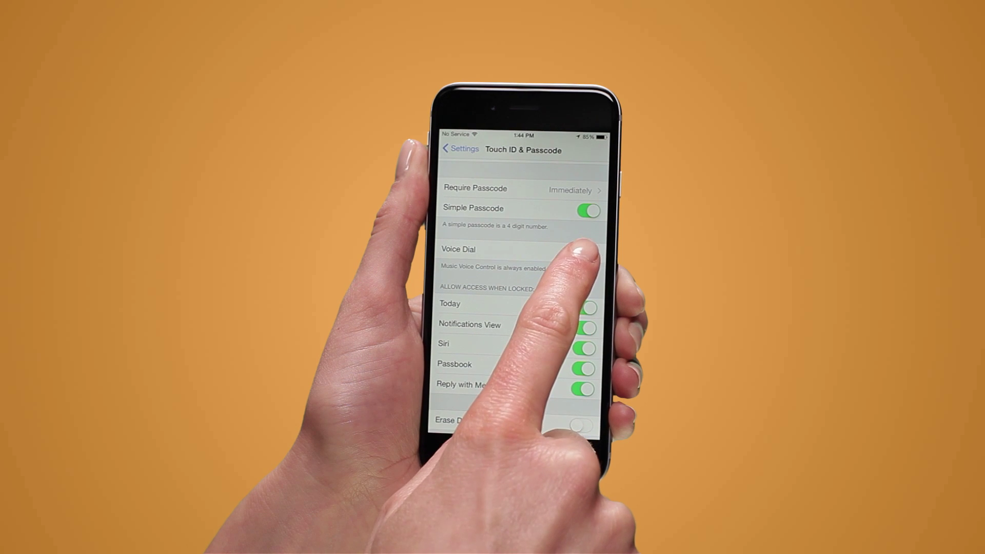
pyautogui.click(587, 252)
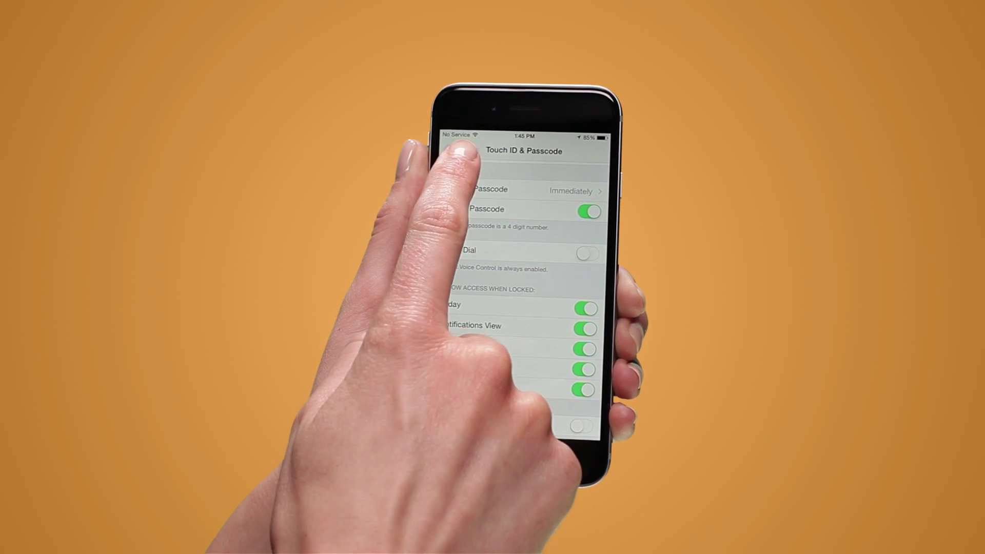
pyautogui.click(460, 149)
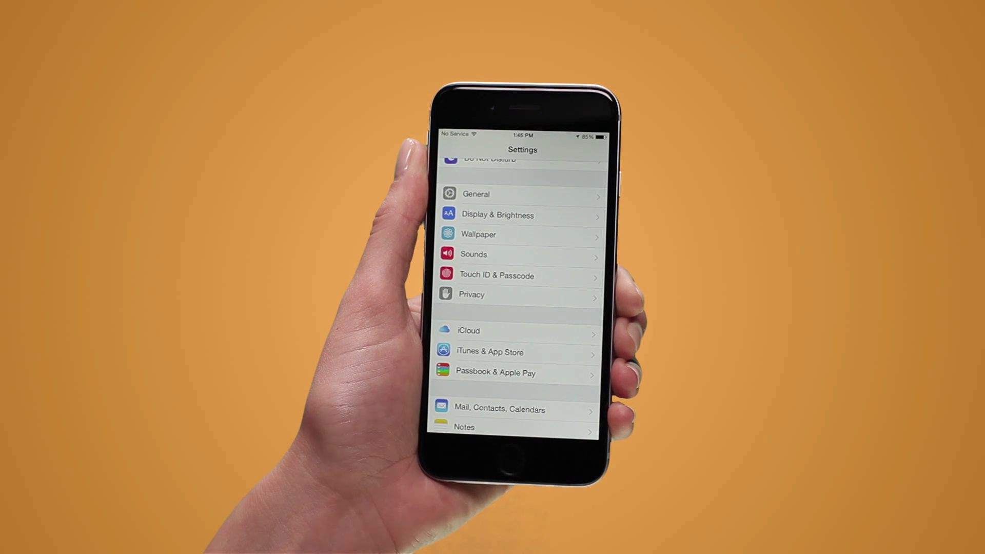
# Enable Restrictions under General, setting and confirming a four-digit Restrictions passcode
pyautogui.click(476, 194)
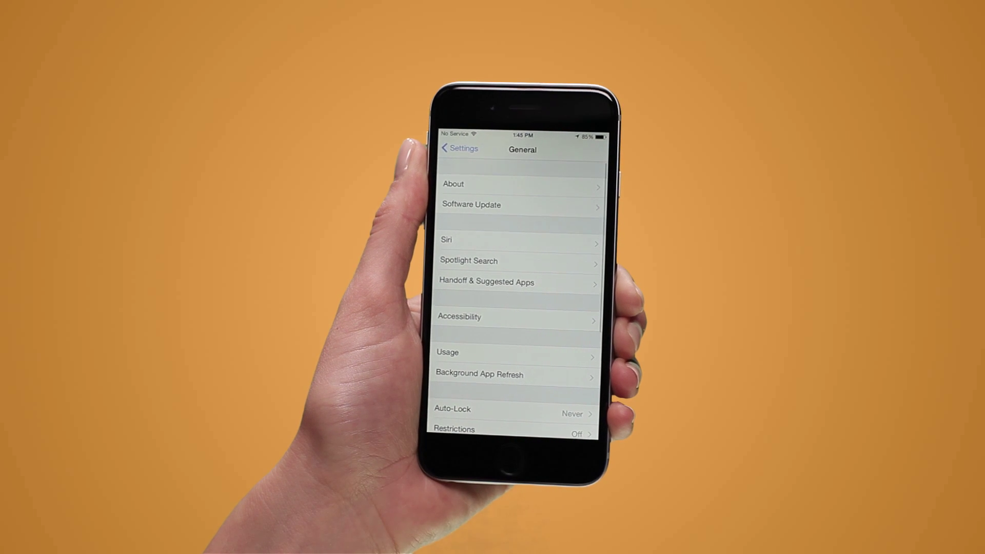
pyautogui.scroll(-3, 485, 308)
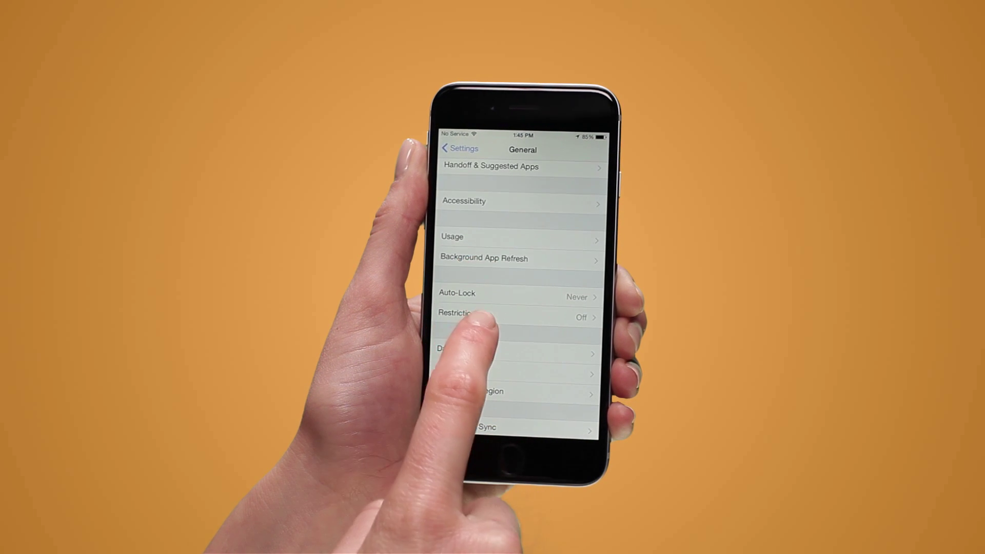
pyautogui.click(477, 325)
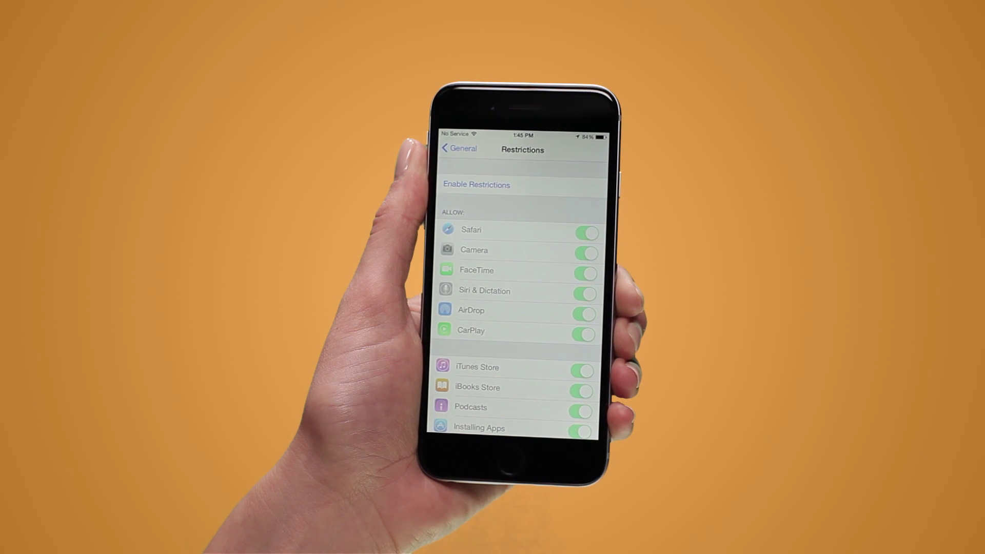
pyautogui.click(477, 185)
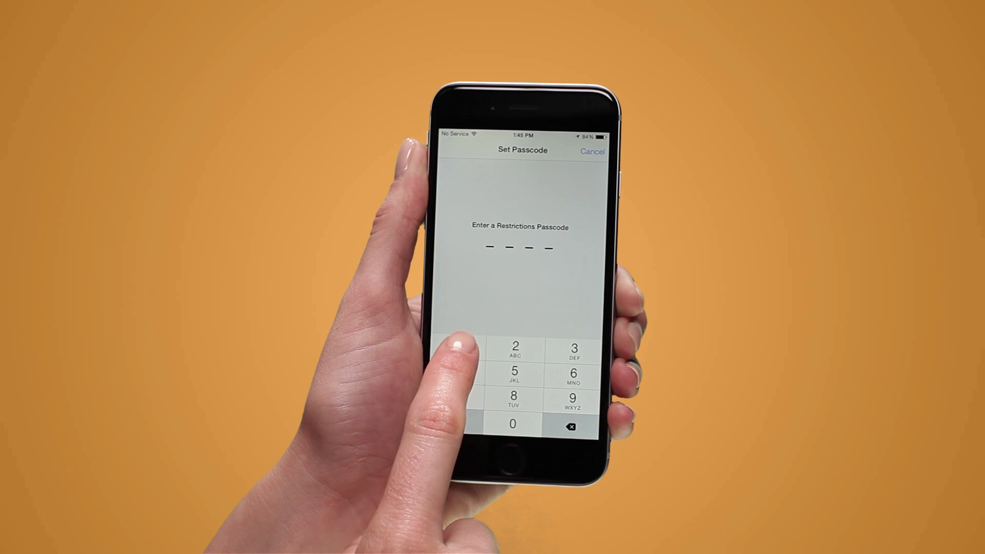
pyautogui.click(513, 350)
pyautogui.click(573, 351)
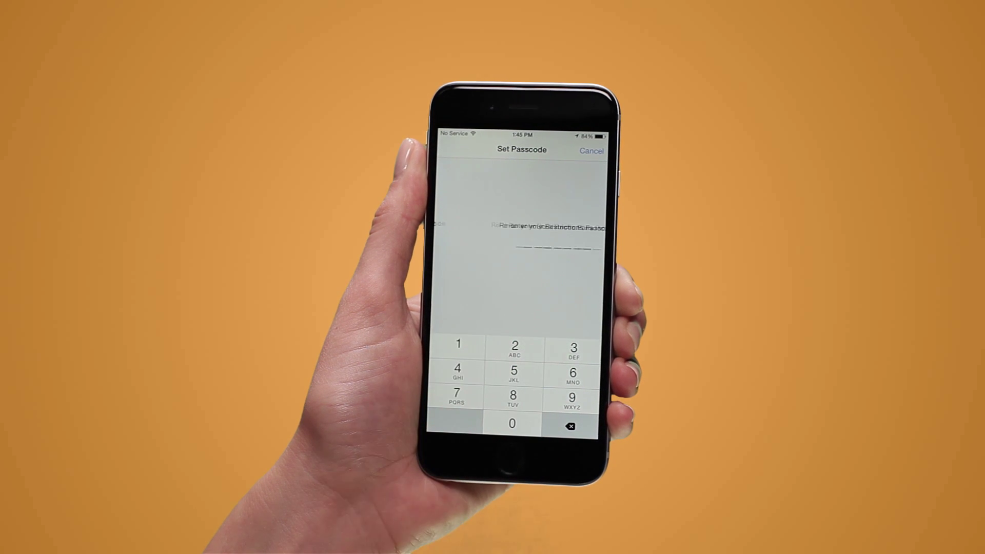
pyautogui.click(514, 350)
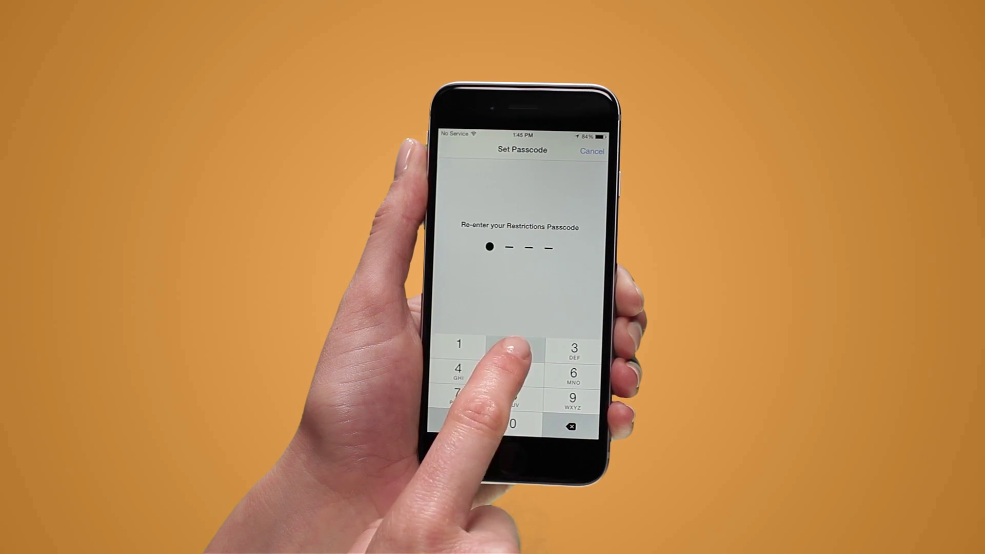
pyautogui.click(573, 352)
pyautogui.click(461, 373)
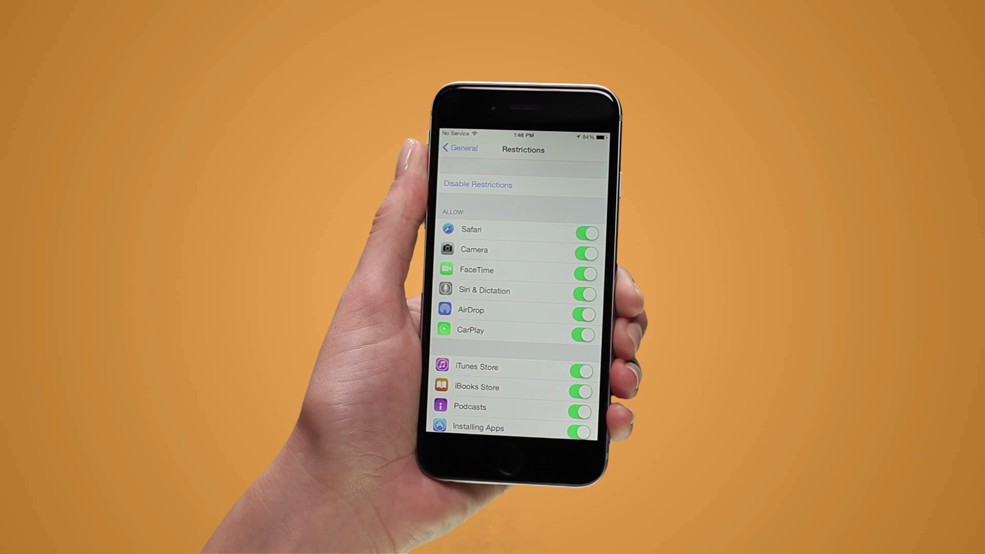
pyautogui.scroll(-3, 481, 304)
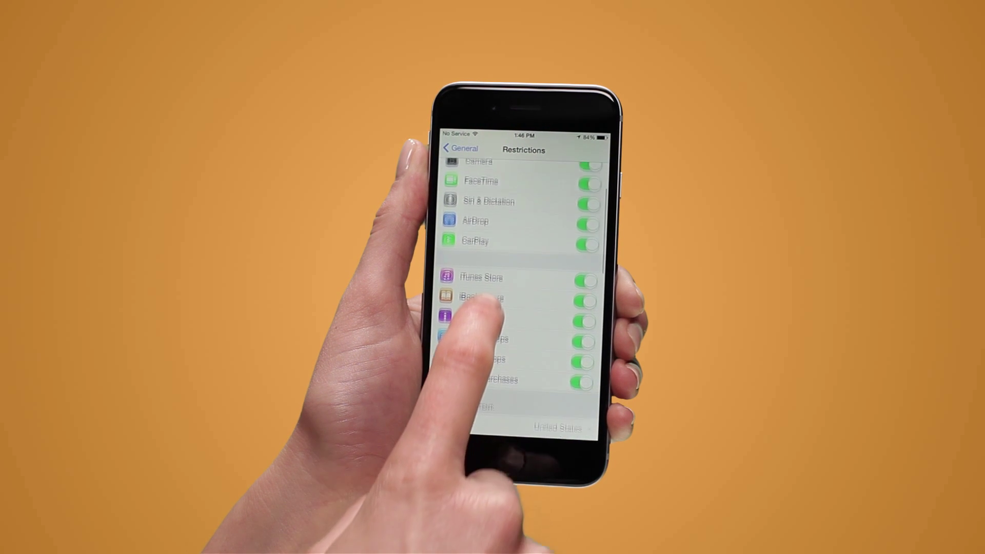
pyautogui.scroll(-2, 485, 305)
pyautogui.scroll(-2, 492, 384)
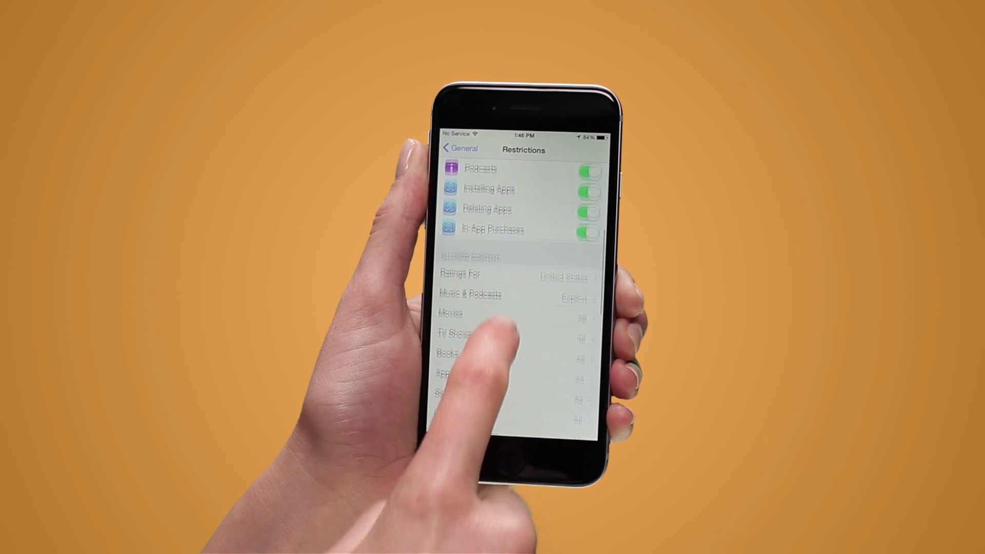
pyautogui.scroll(-2, 500, 327)
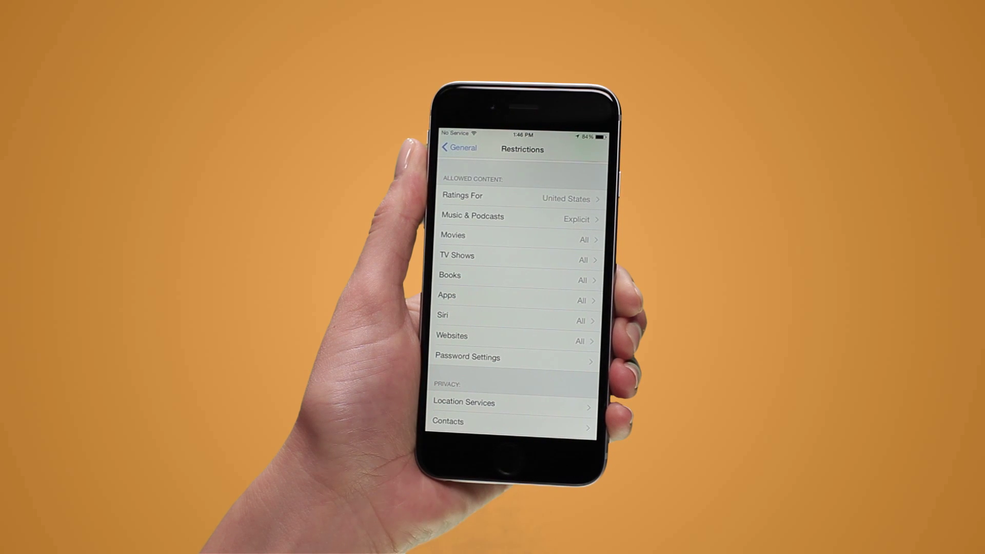
# Turn off Web Search Content in Siri's Allowed Content restrictions
pyautogui.click(462, 316)
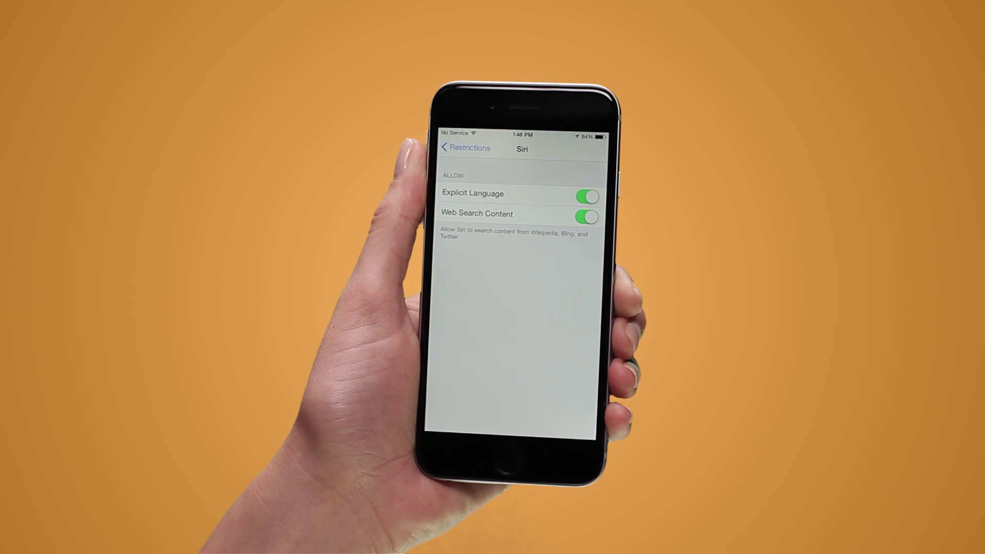
pyautogui.click(586, 216)
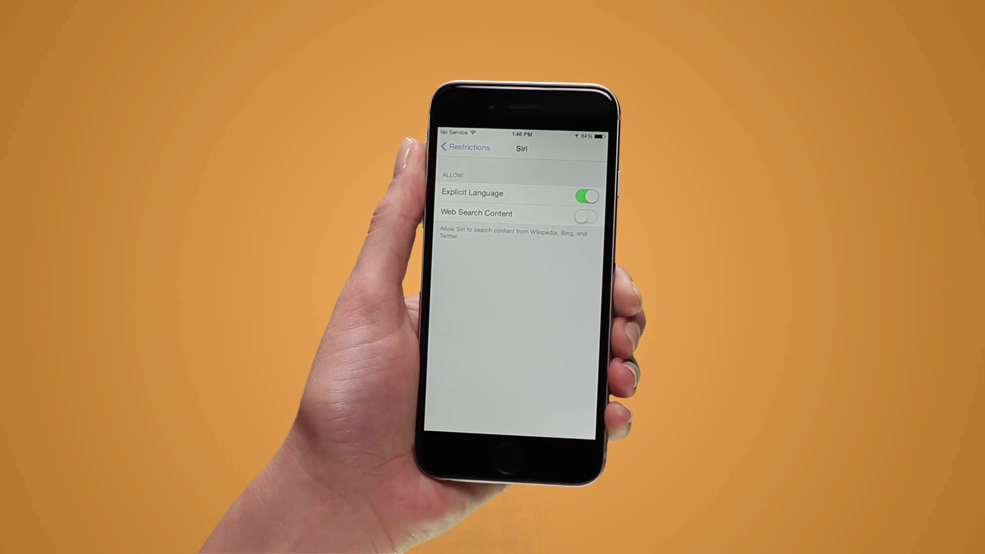